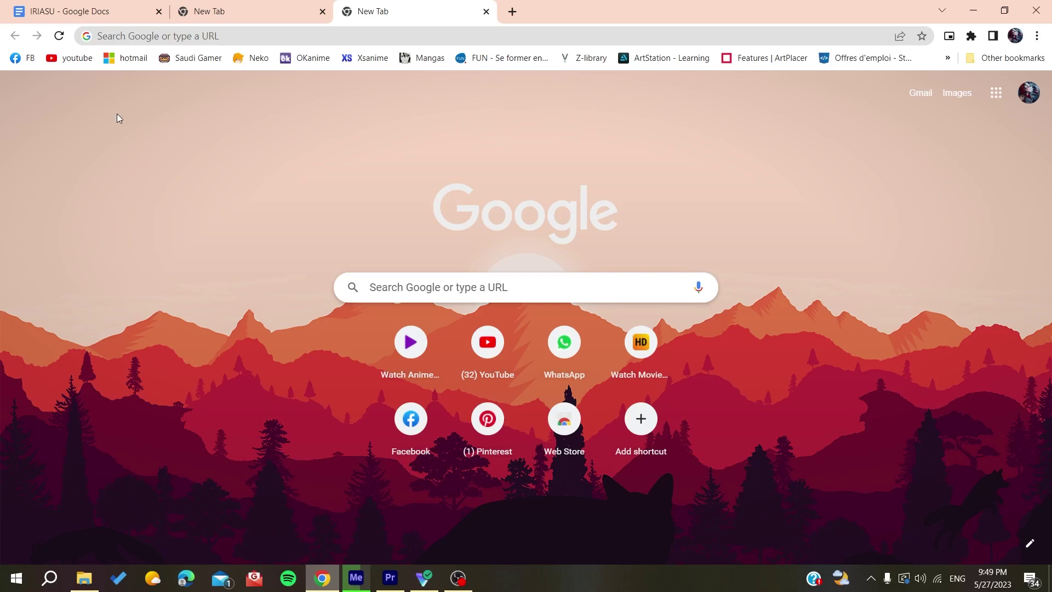
Search Google for docusign from the Chrome address bar
key("ctrl+l")
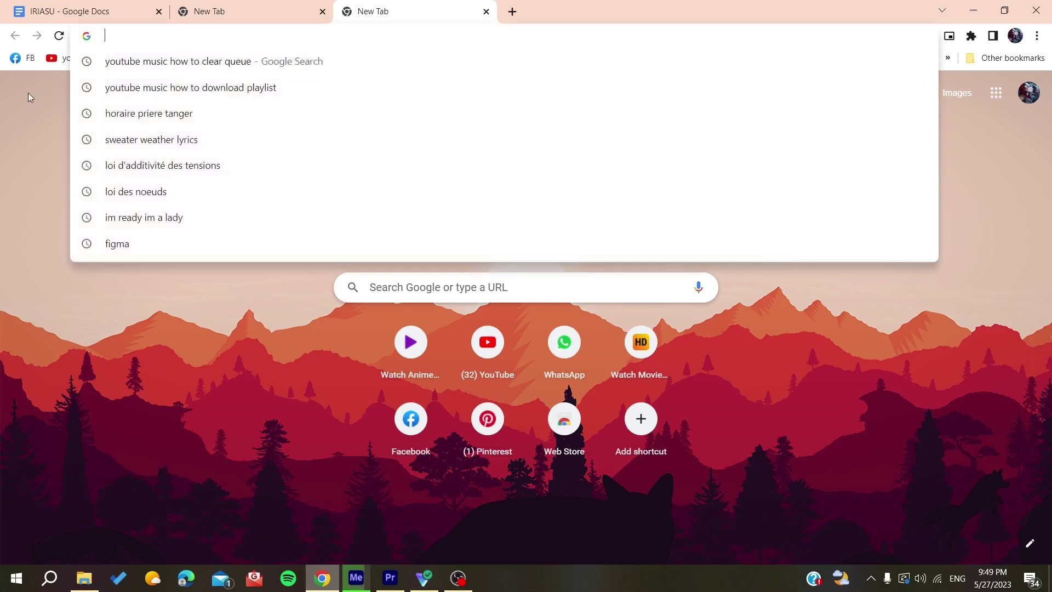
type("do")
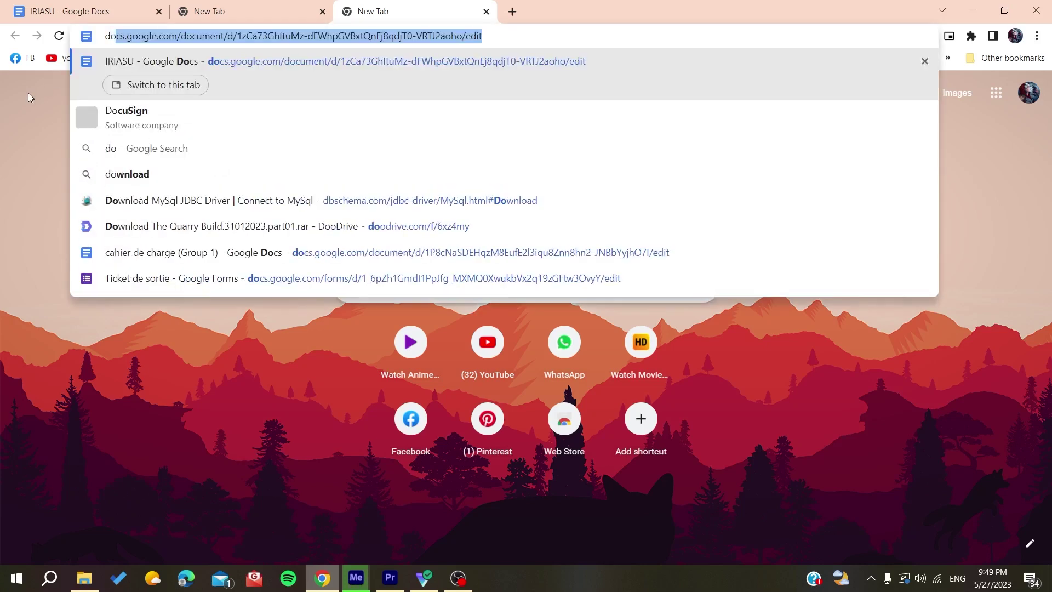
type("cus")
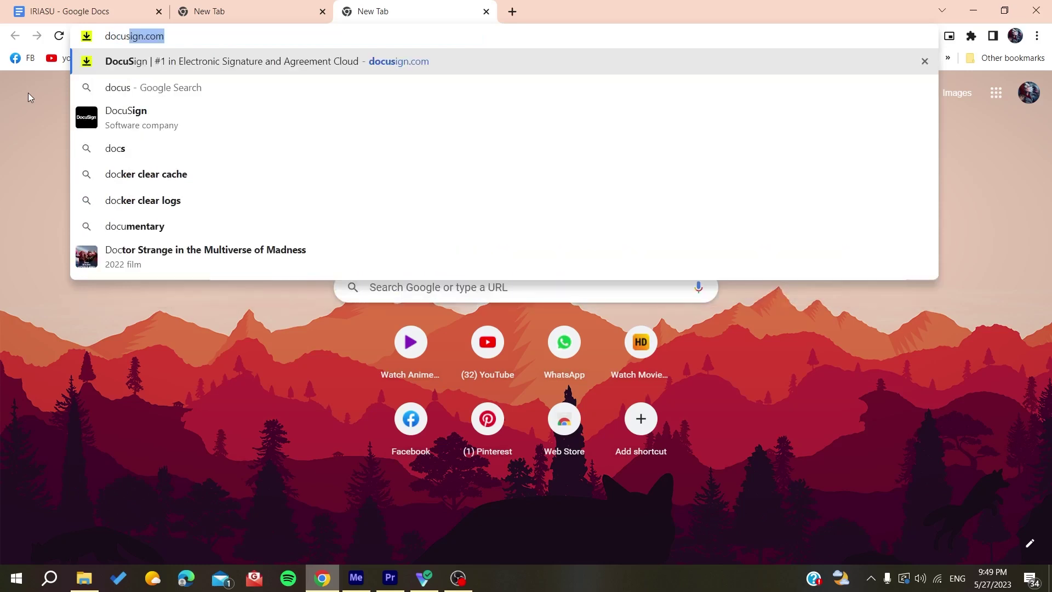
type("ign")
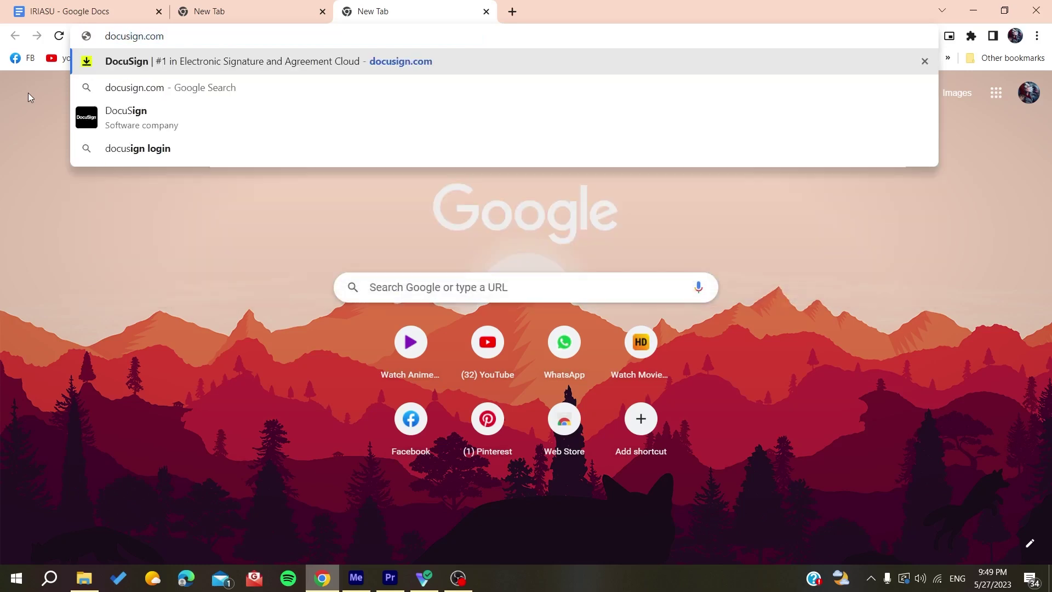
type(".com")
triple_click(93, 39)
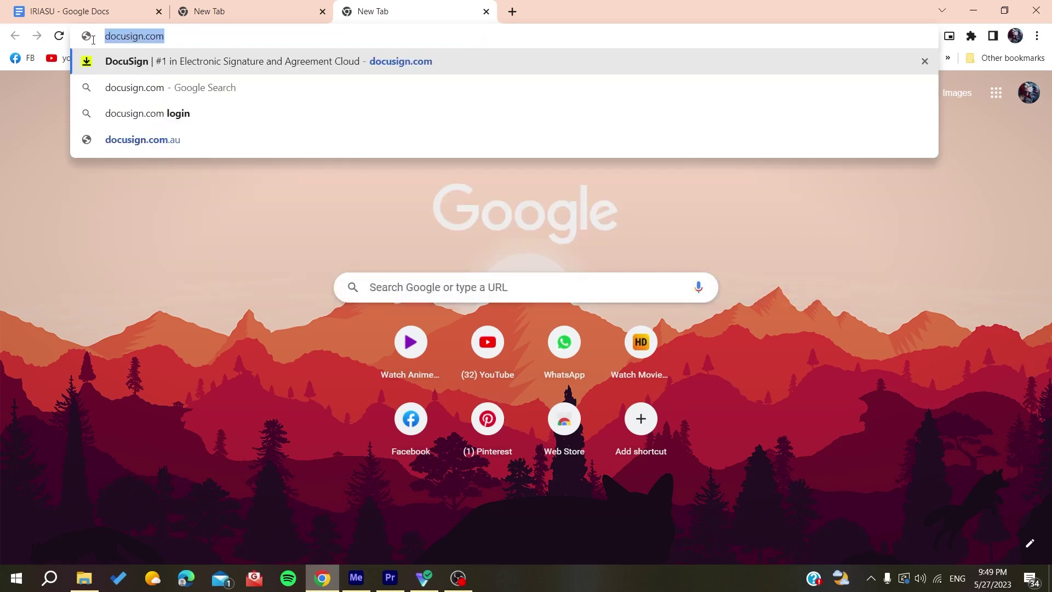
left_click(200, 33)
key("BackSpace")
key("BackSpace")
key("BackSpace")
key("BackSpace")
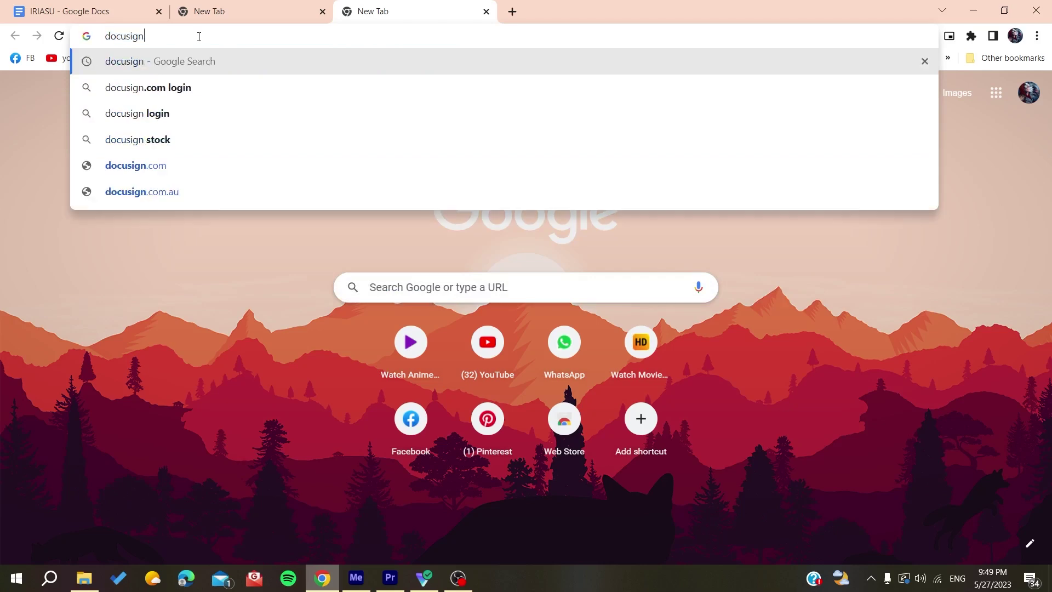
key("Return")
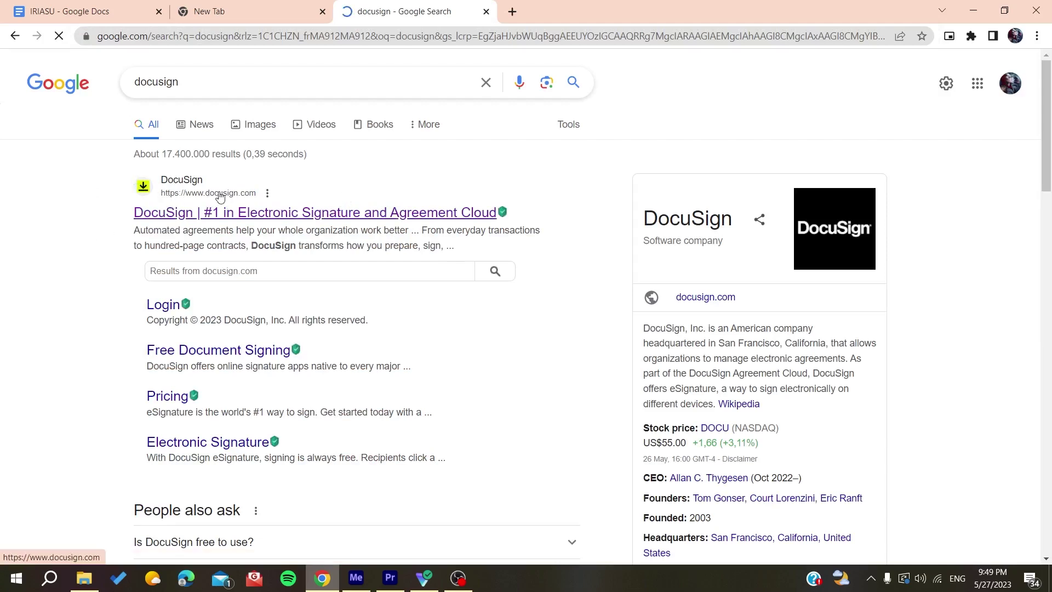
Go to the DocuSign site and start the free eSignature 30-day trial signup
left_click(229, 212)
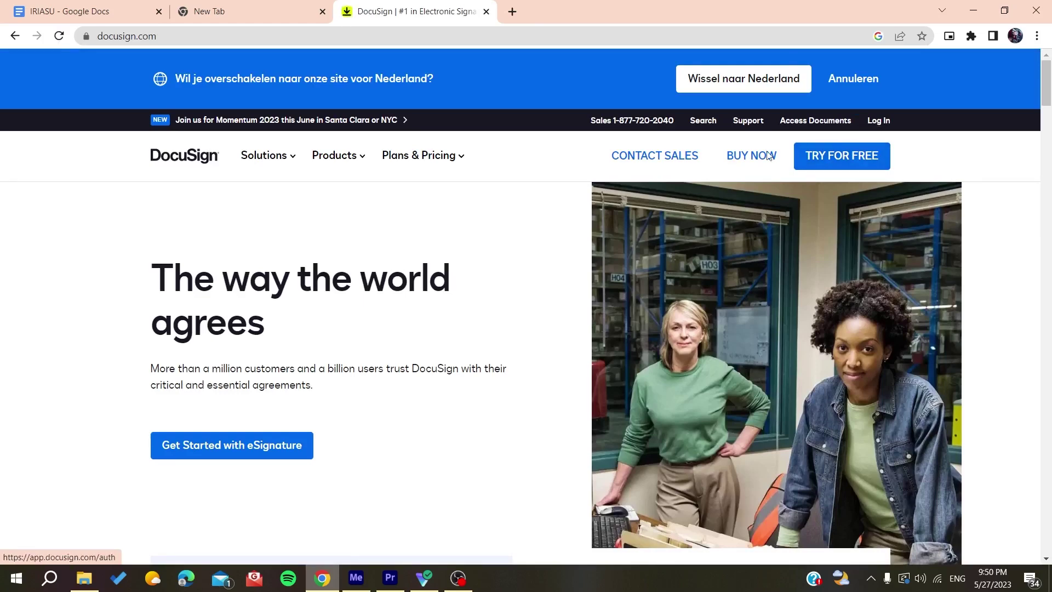
left_click(203, 460)
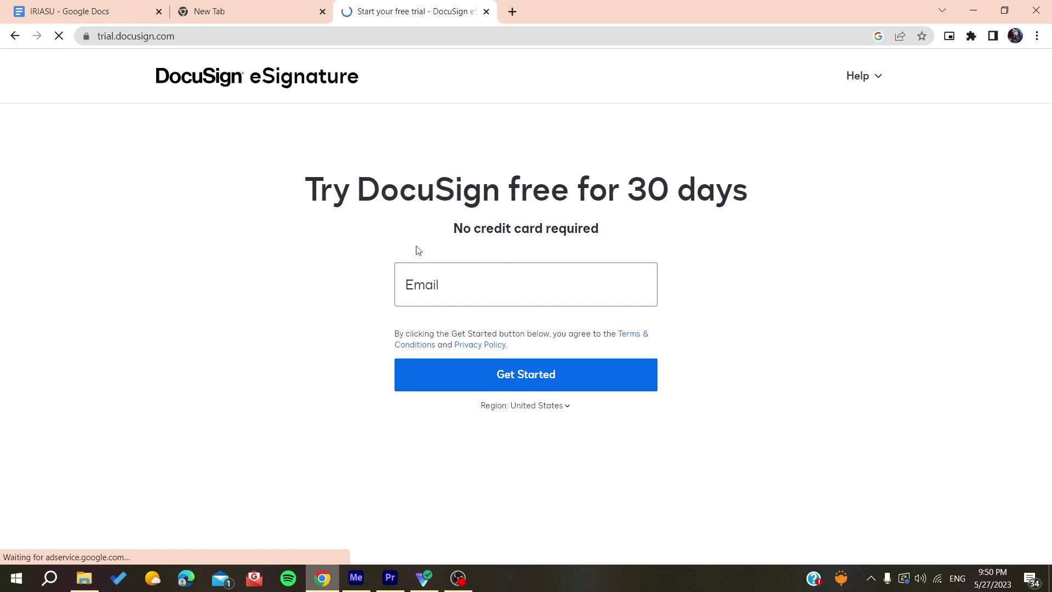
Submit the signup email with marketing consent ticked and cookies accepted
left_click(464, 288)
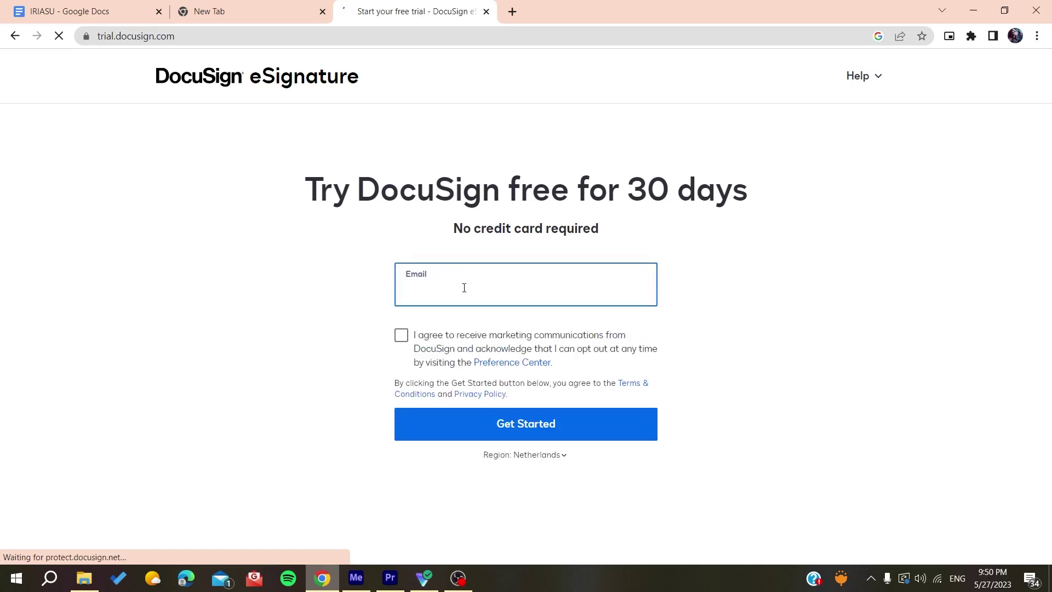
left_click(401, 334)
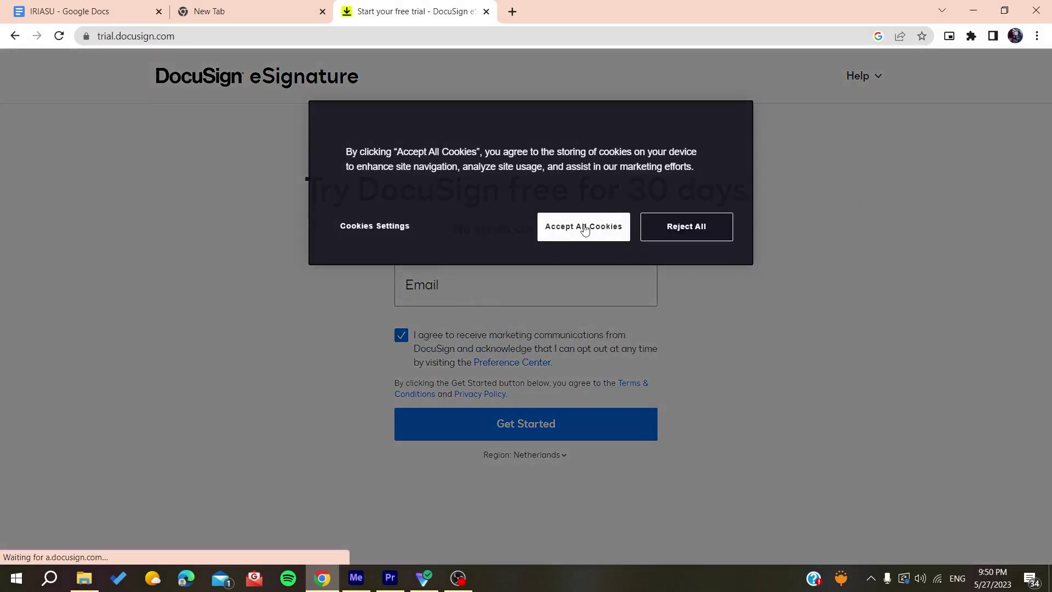
left_click(583, 235)
left_click(466, 299)
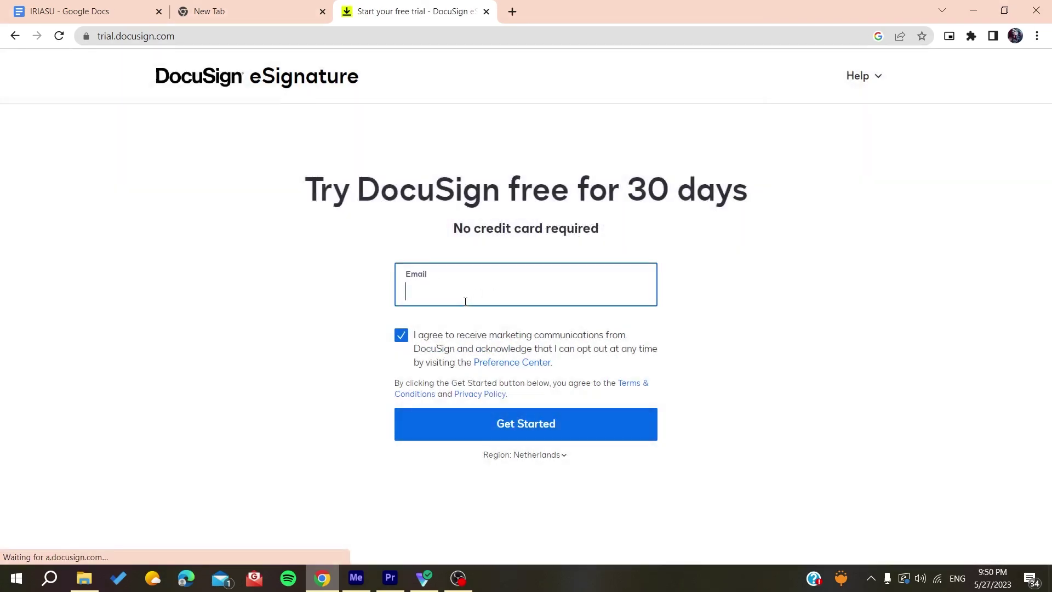
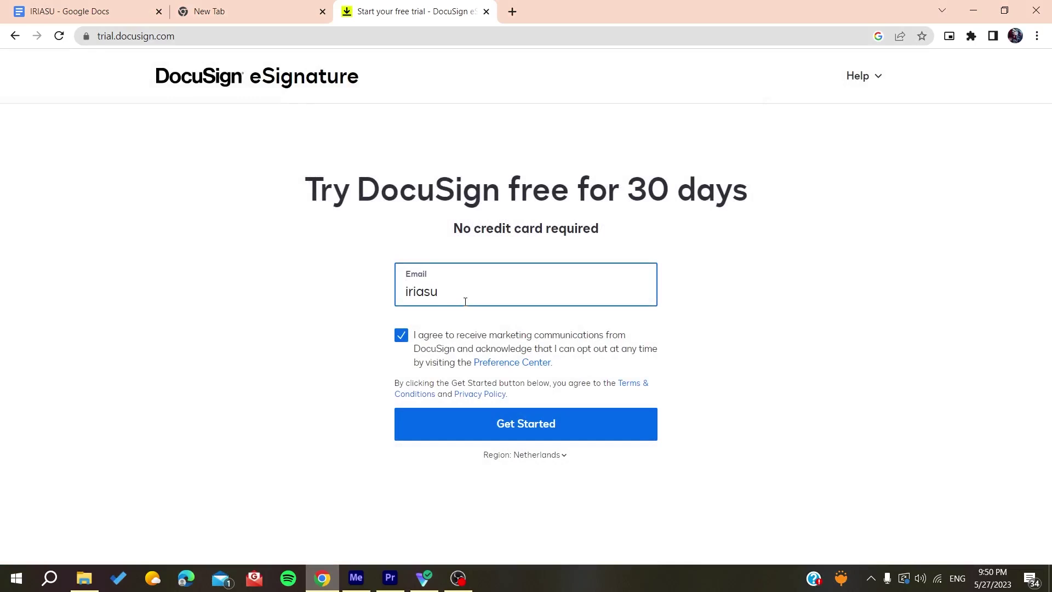
key("Return")
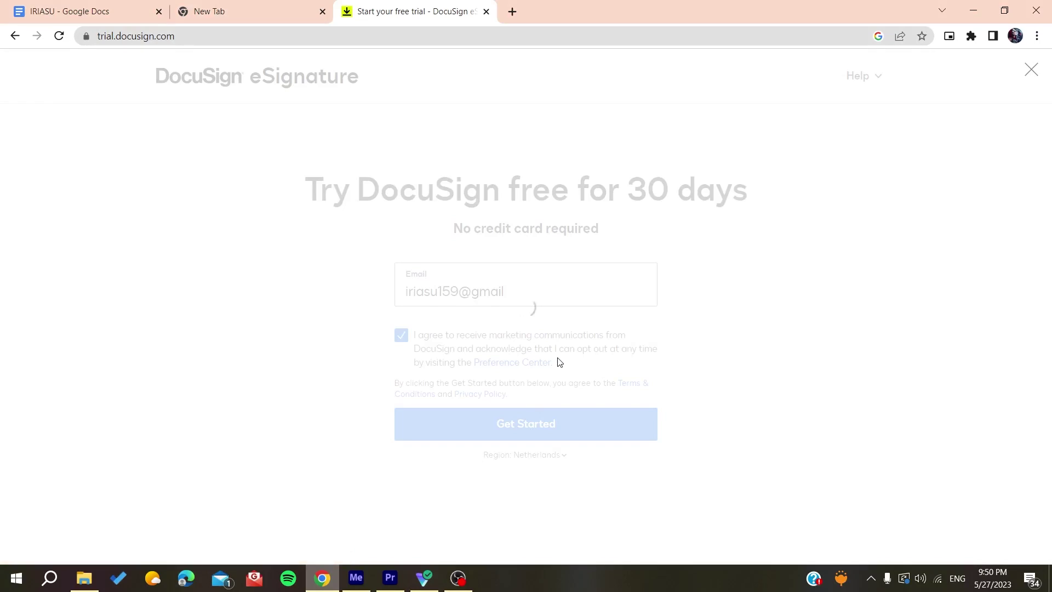
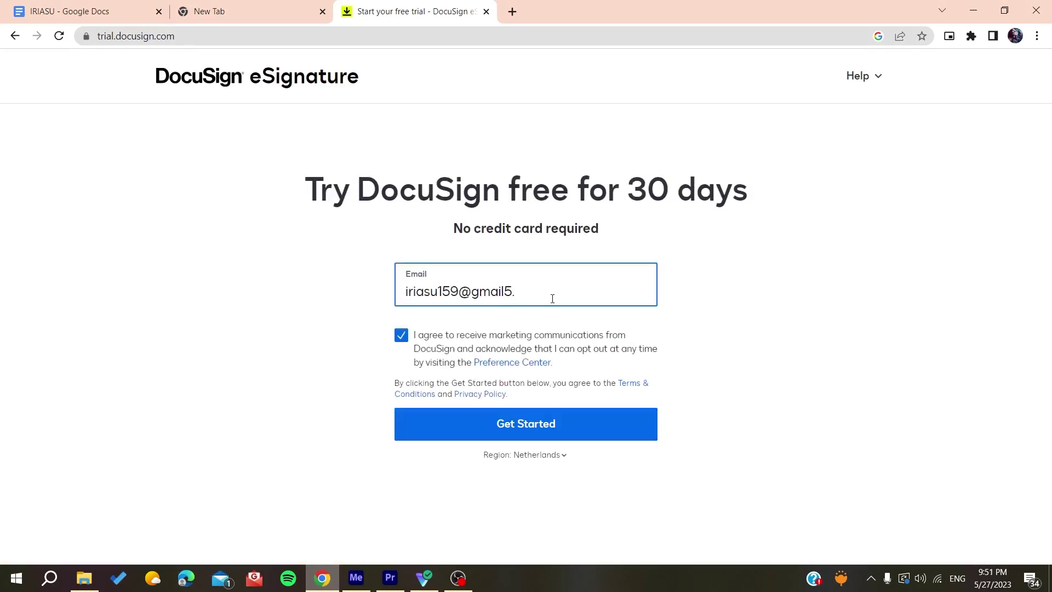
left_click(499, 425)
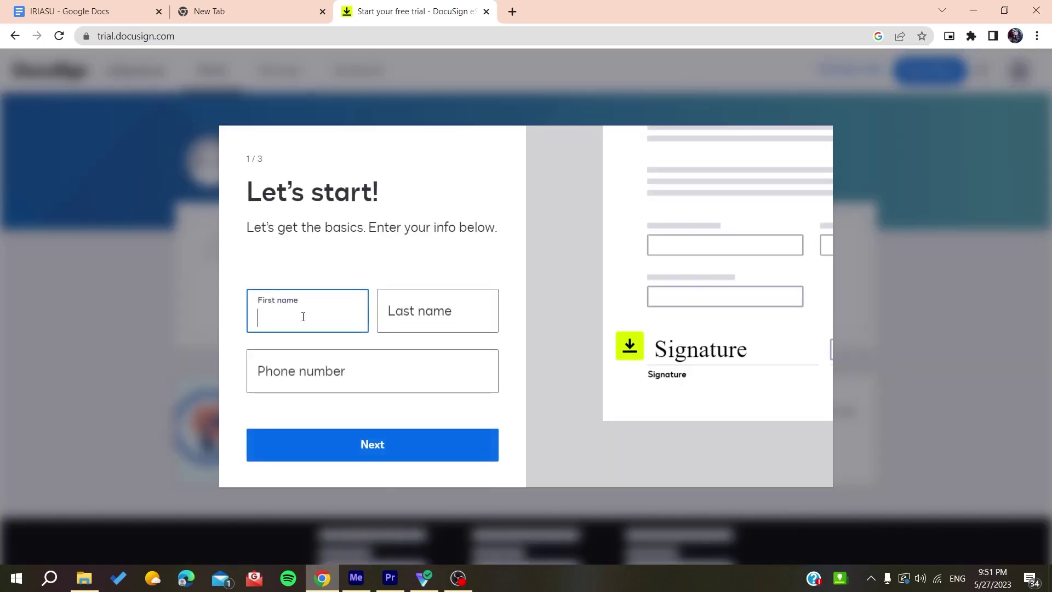
type("aer")
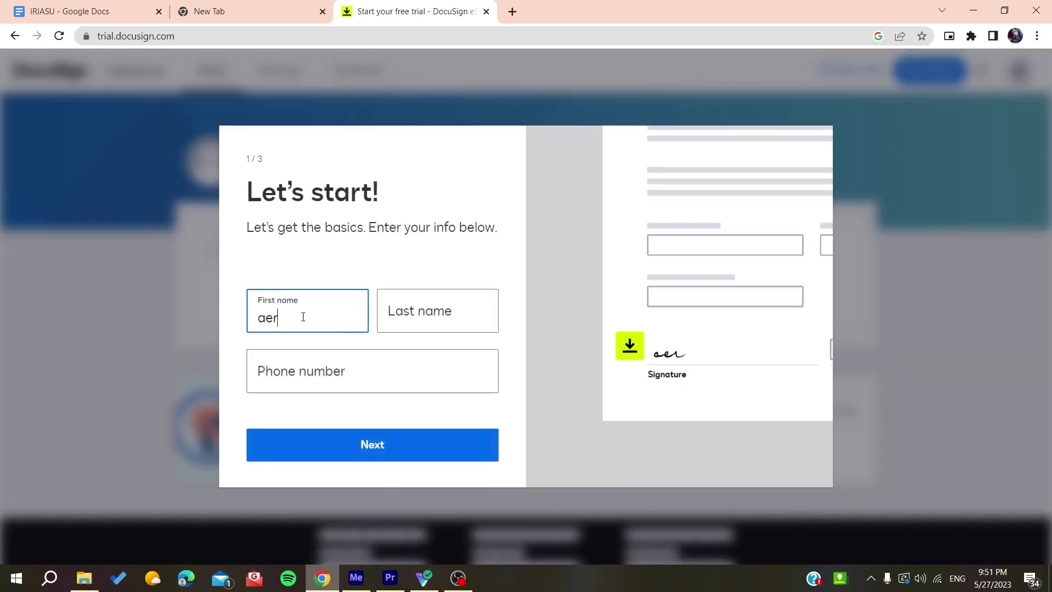
Fill in first and last name, dismiss the phone suggestion and continue to email verification
left_click(391, 317)
type("awe")
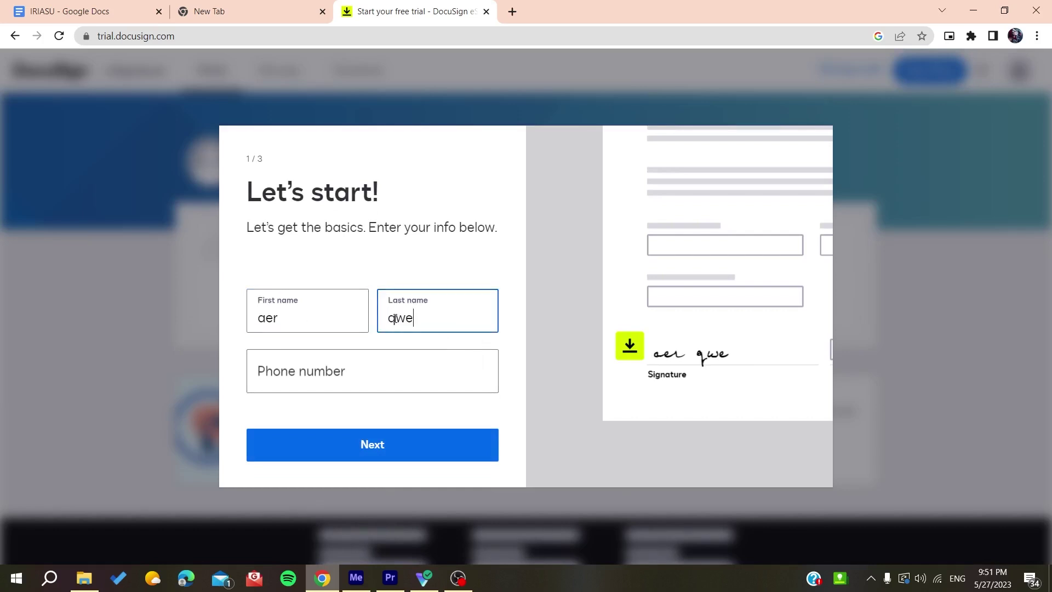
left_click(301, 383)
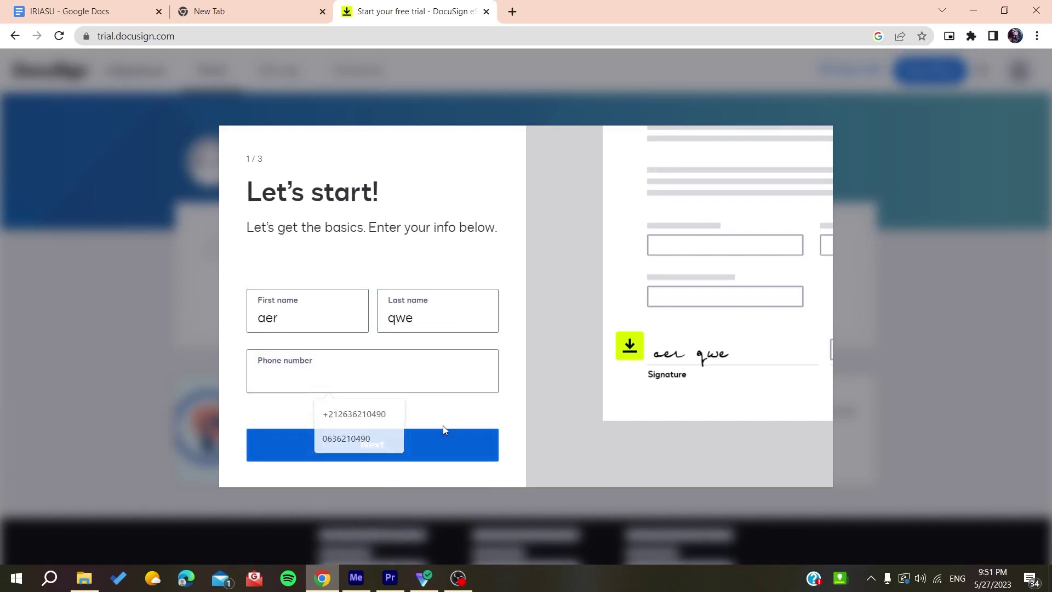
left_click(435, 442)
left_click(351, 363)
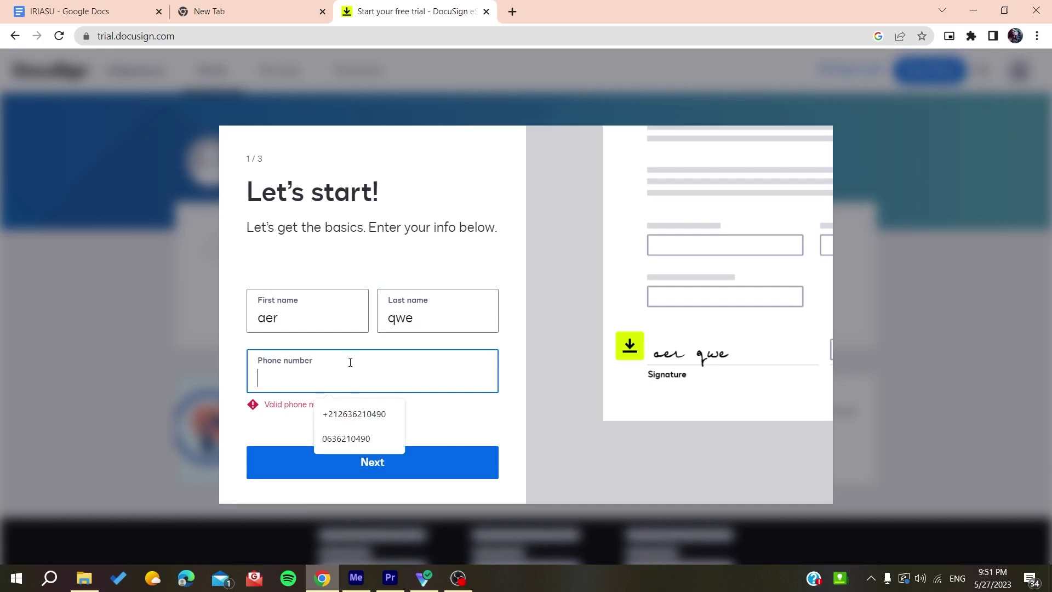
left_click(484, 435)
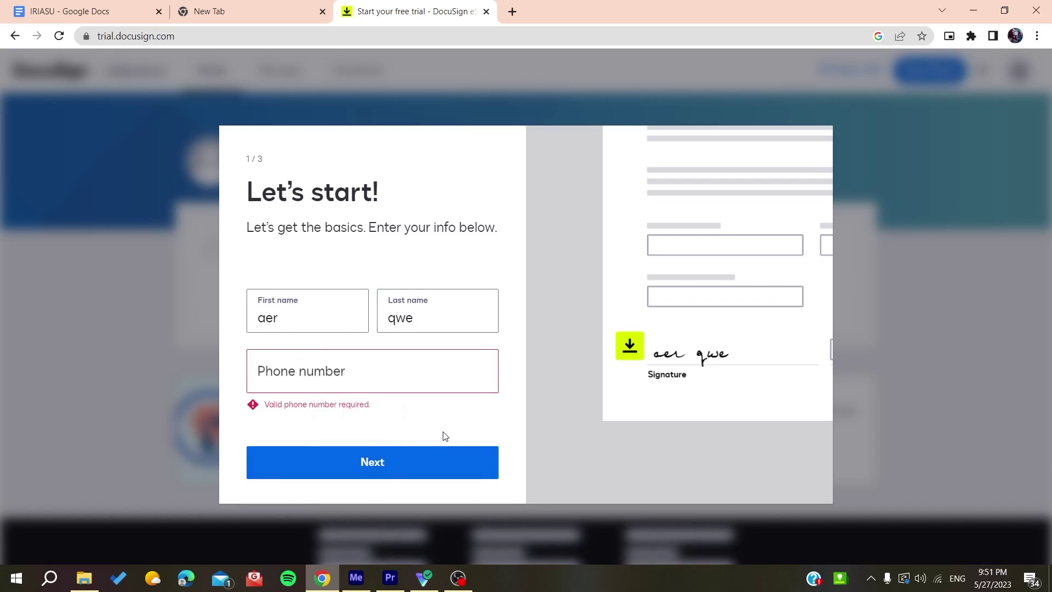
left_click(433, 456)
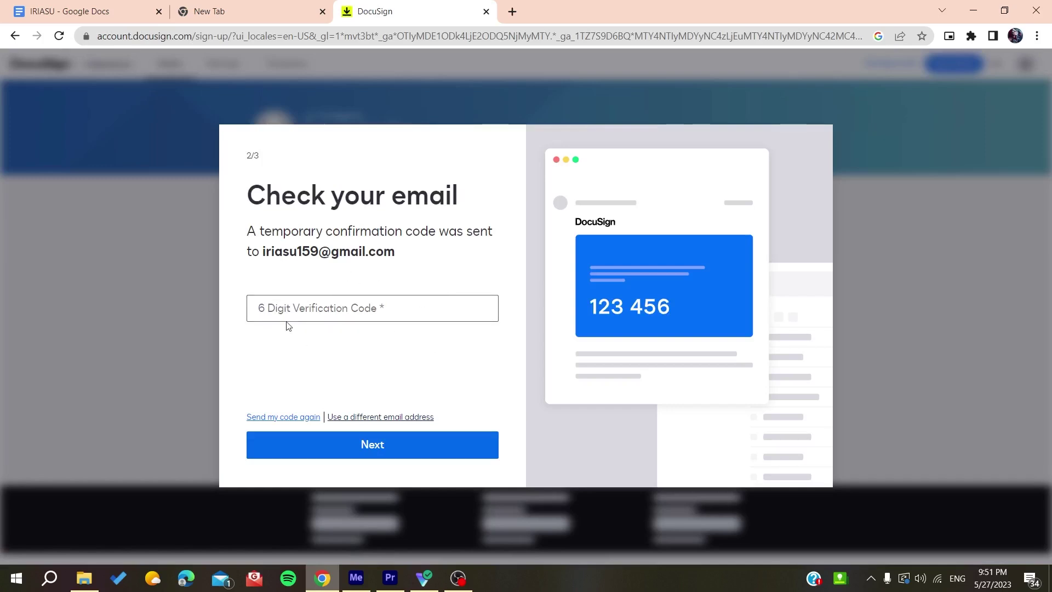
left_click(356, 312)
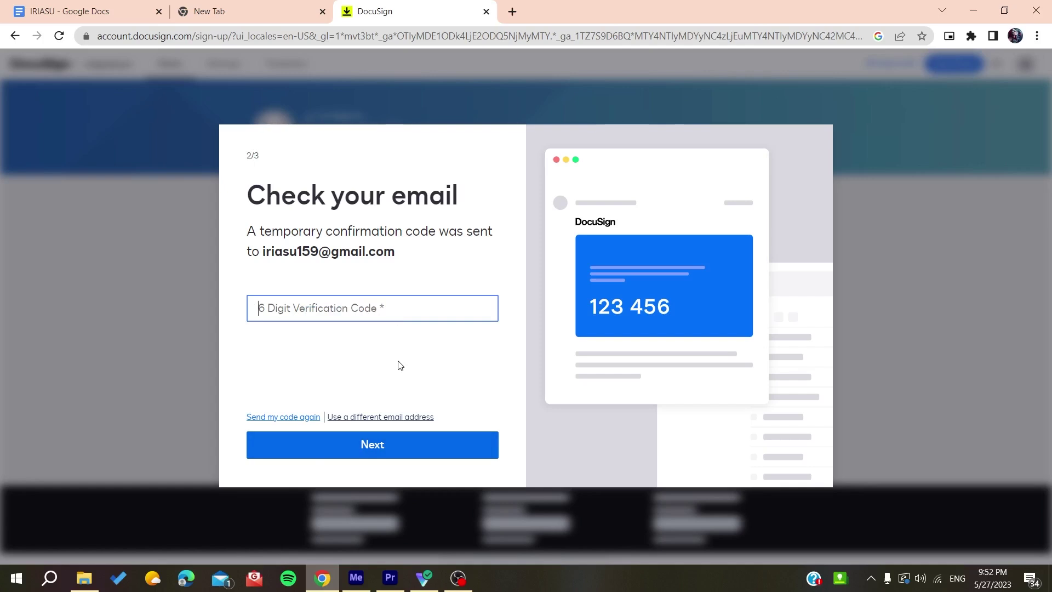
key("ctrl+v")
key("BackSpace")
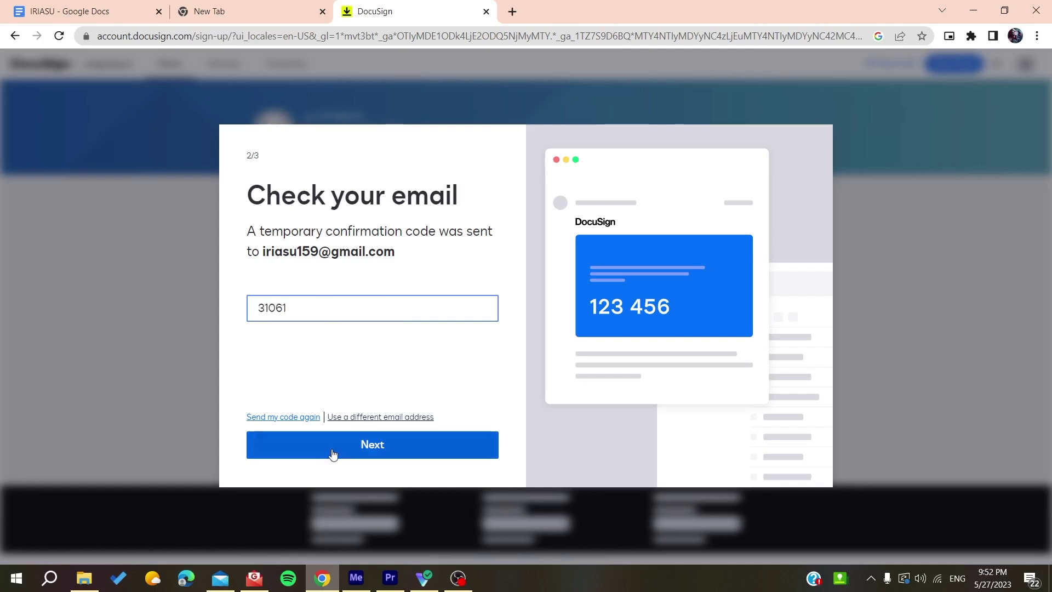
type("4")
left_click(338, 453)
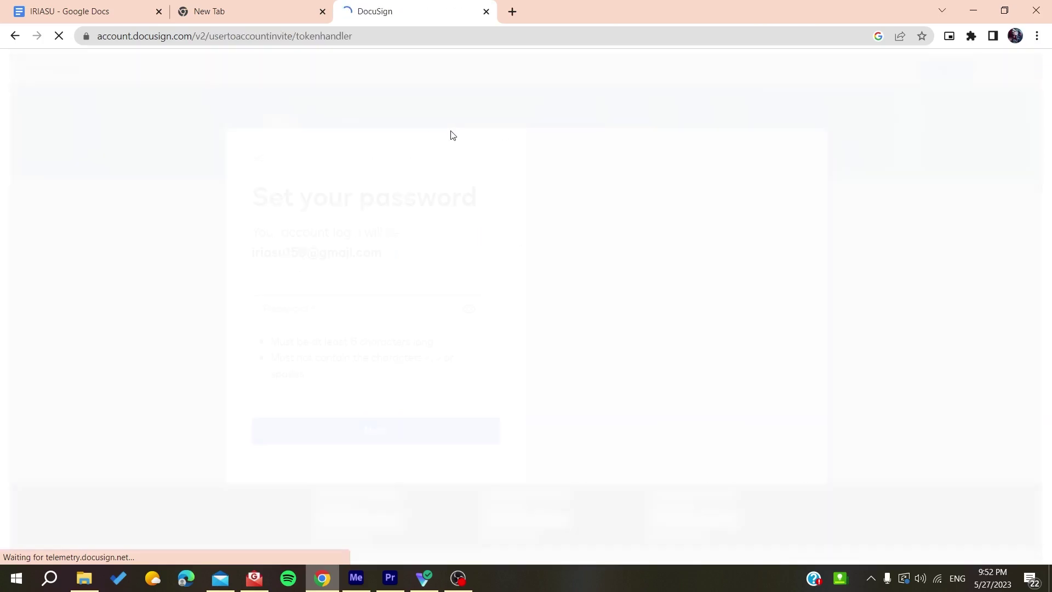
Set the new account password and submit it
left_click(327, 303)
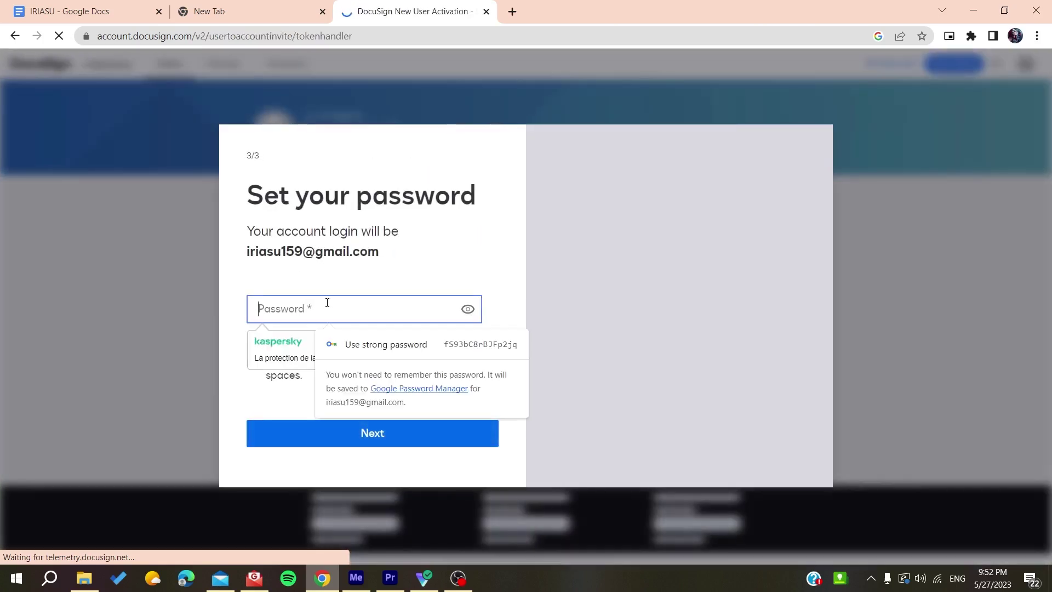
type("••••••")
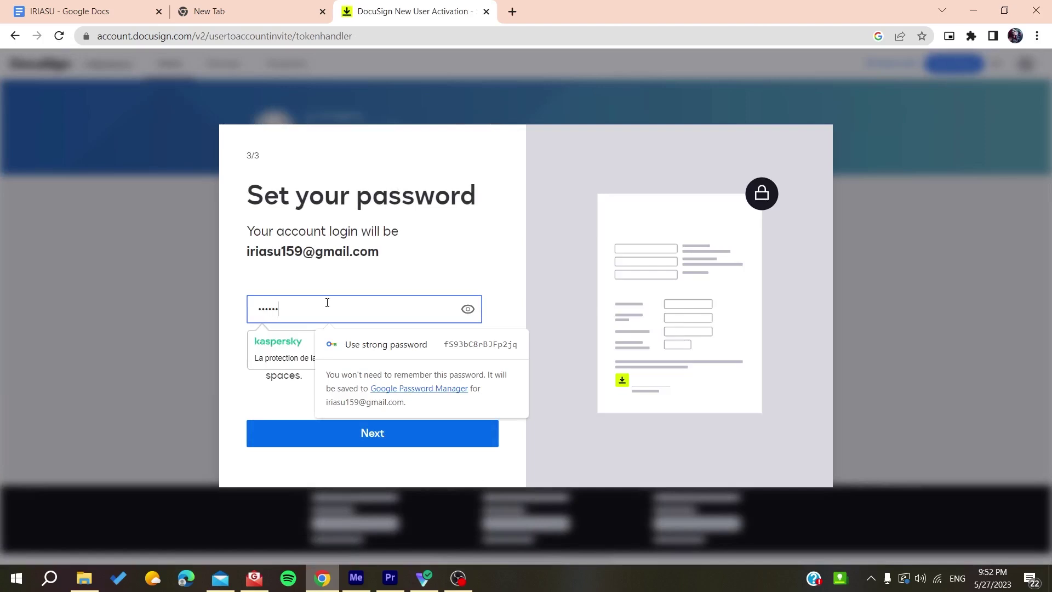
type("•••")
left_click(276, 439)
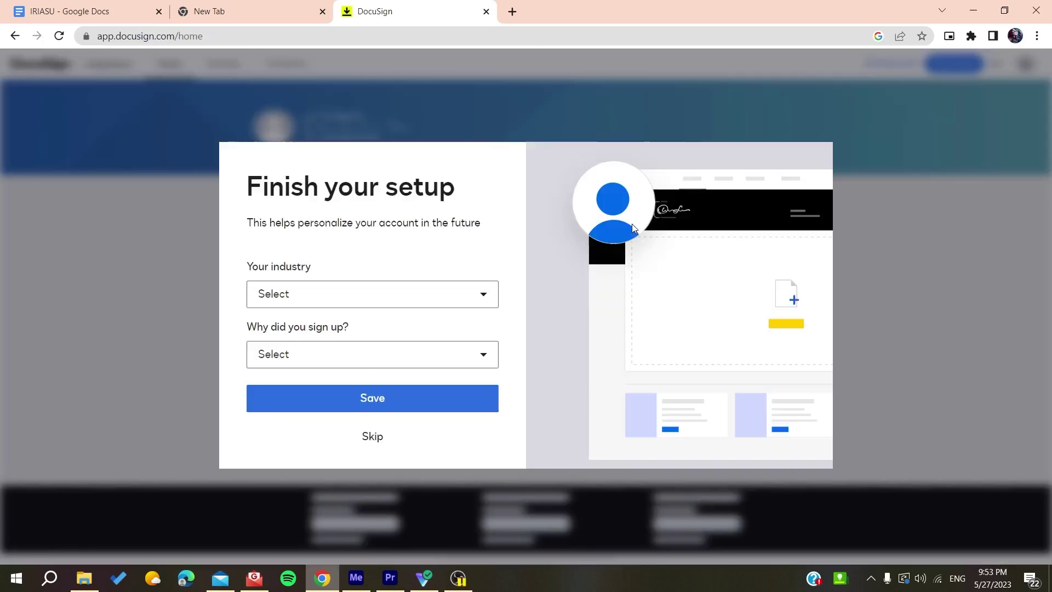
Skip the setup questionnaire and sending tour to reach the Home dashboard
left_click_drag(217, 181, 407, 201)
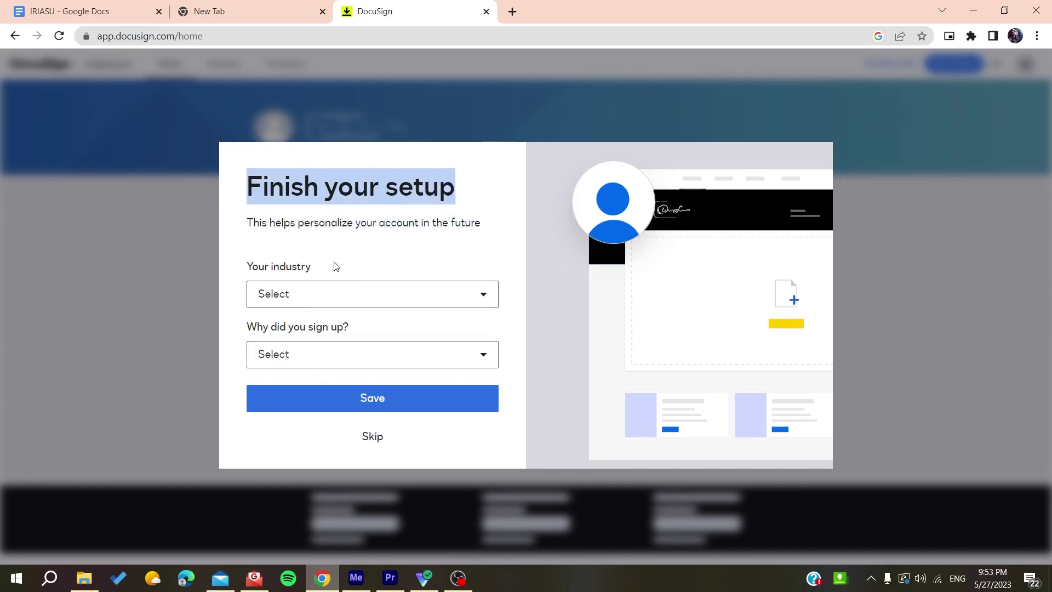
left_click(373, 444)
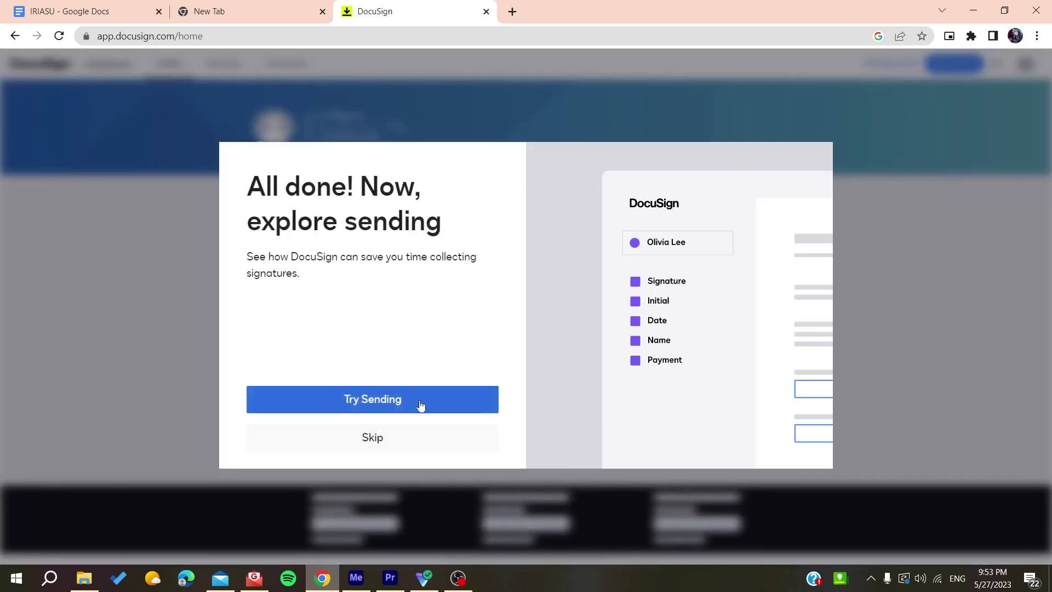
left_click(369, 437)
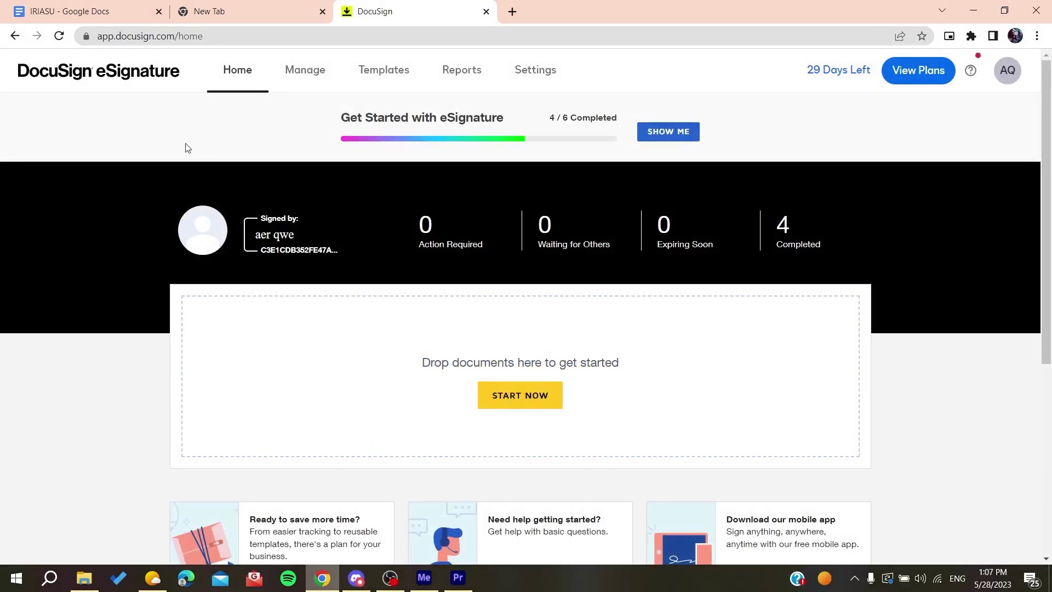
Show the Manage Inbox listing the four completed envelopes
left_click(305, 77)
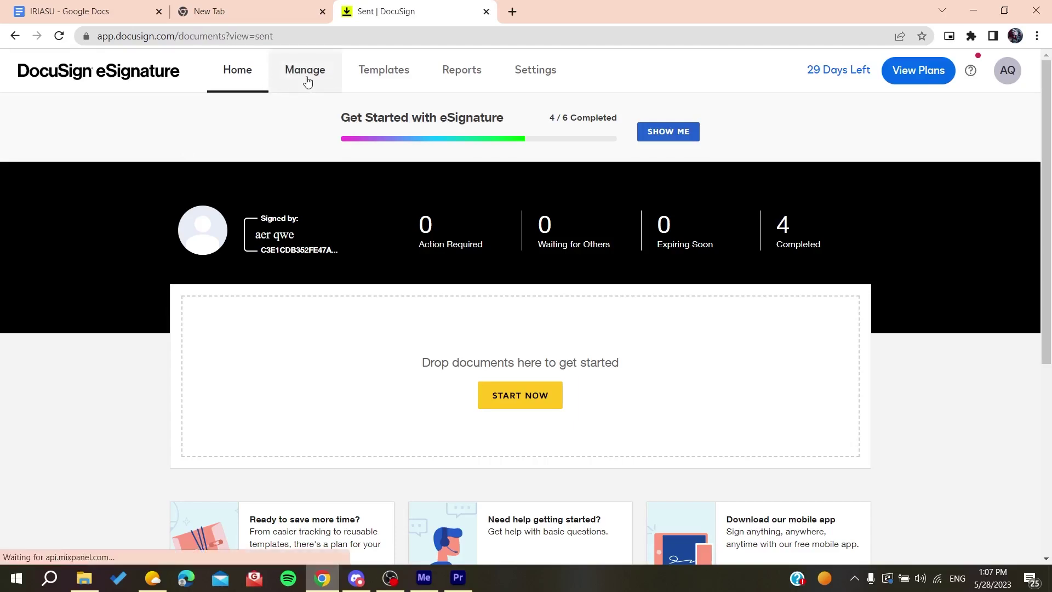
left_click(54, 281)
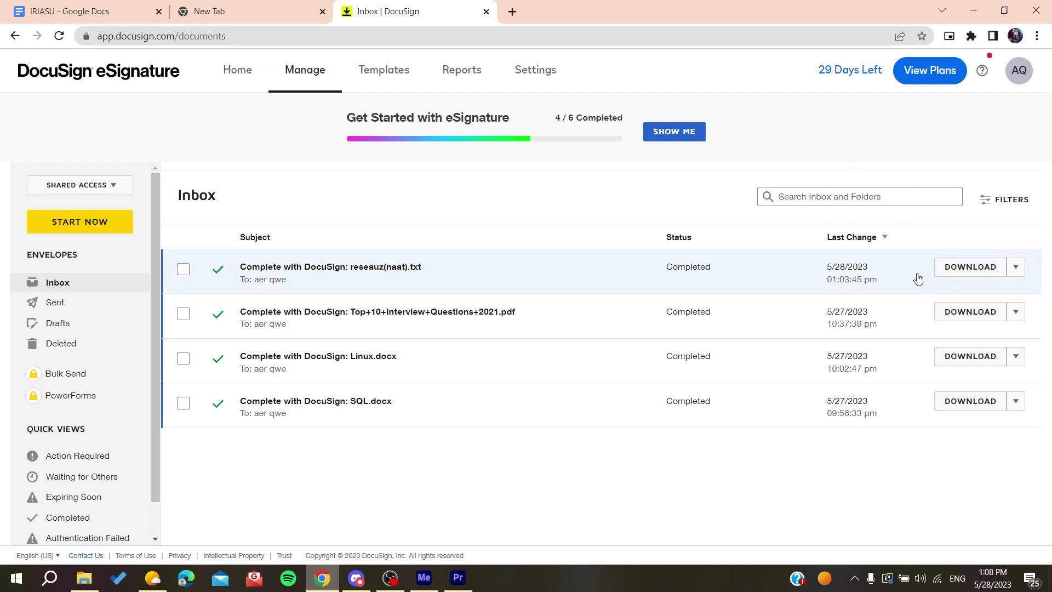
View the reseauz(naat).txt envelope details showing it completed and signed on 5/28/2023
left_click(359, 265)
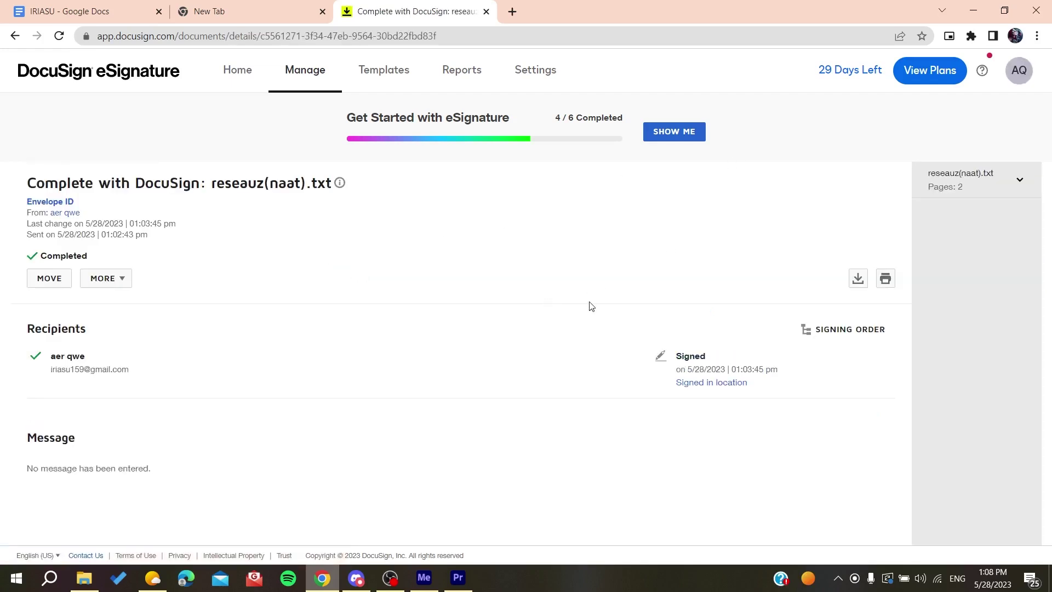
left_click_drag(672, 359, 727, 357)
left_click(580, 352)
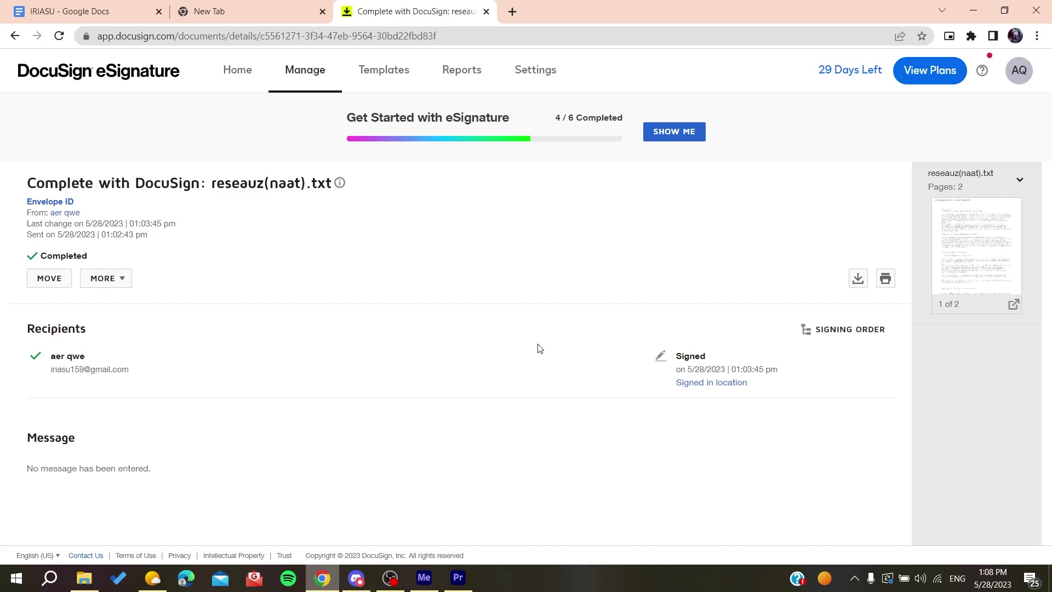
Return via Home to the Manage Inbox of completed envelopes
left_click(249, 75)
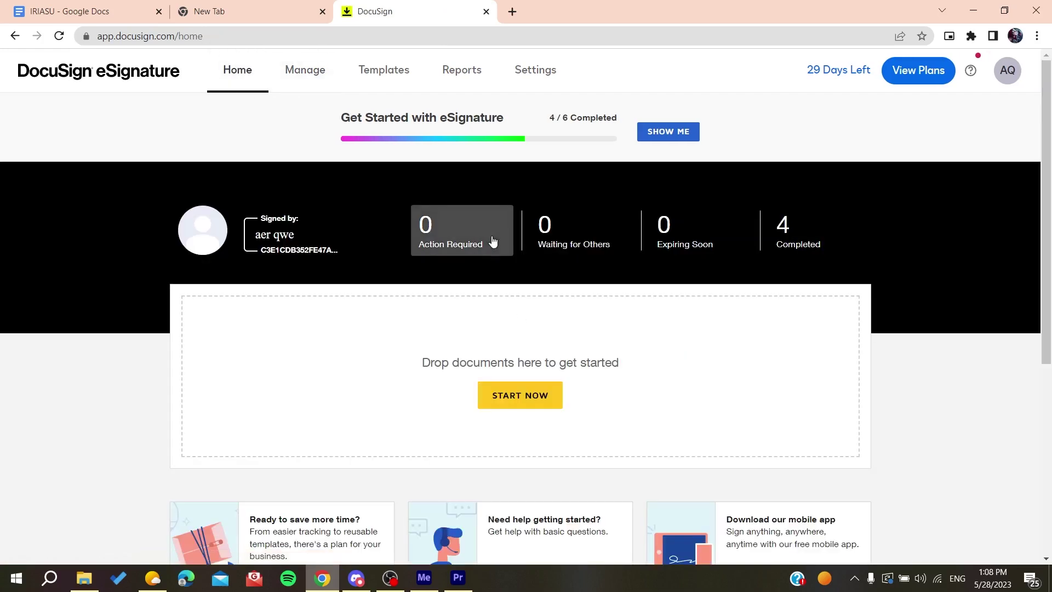
left_click(303, 71)
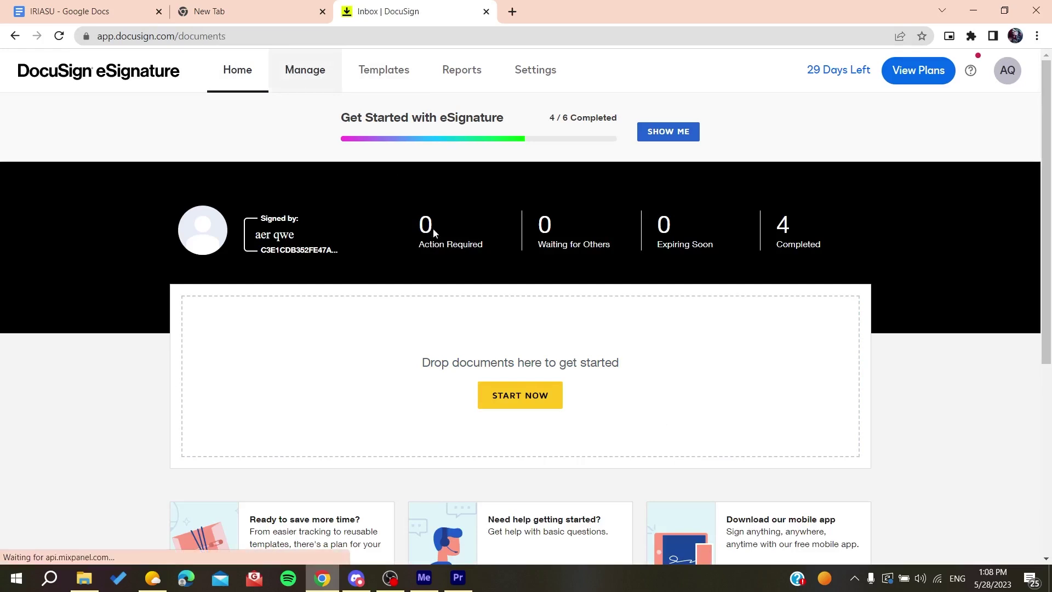